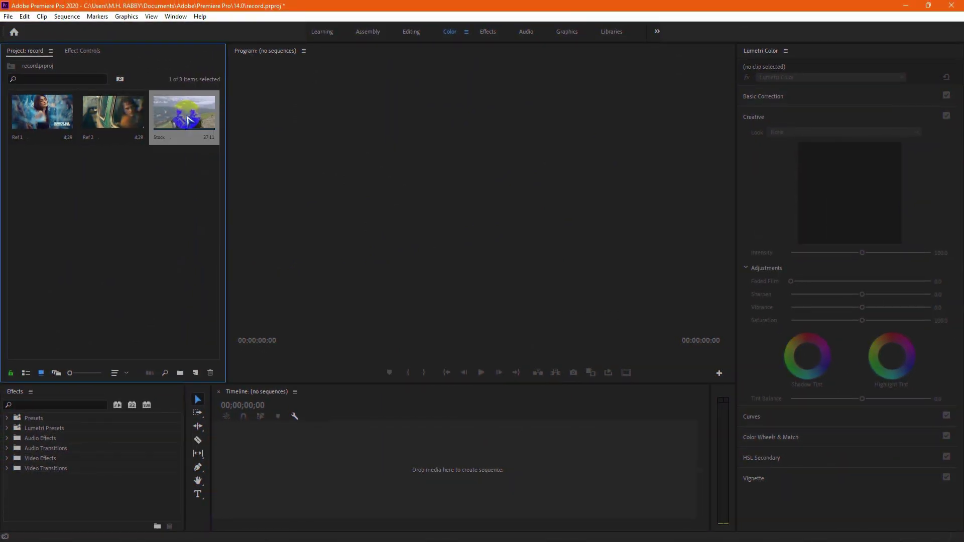
- Create a Stock sequence from the hiking clip and preview the footage
{"action": "left_click_drag", "start_coordinate": [189, 121], "coordinate": [242, 349]}
{"action": "left_click_drag", "start_coordinate": [324, 459], "coordinate": [331, 455]}
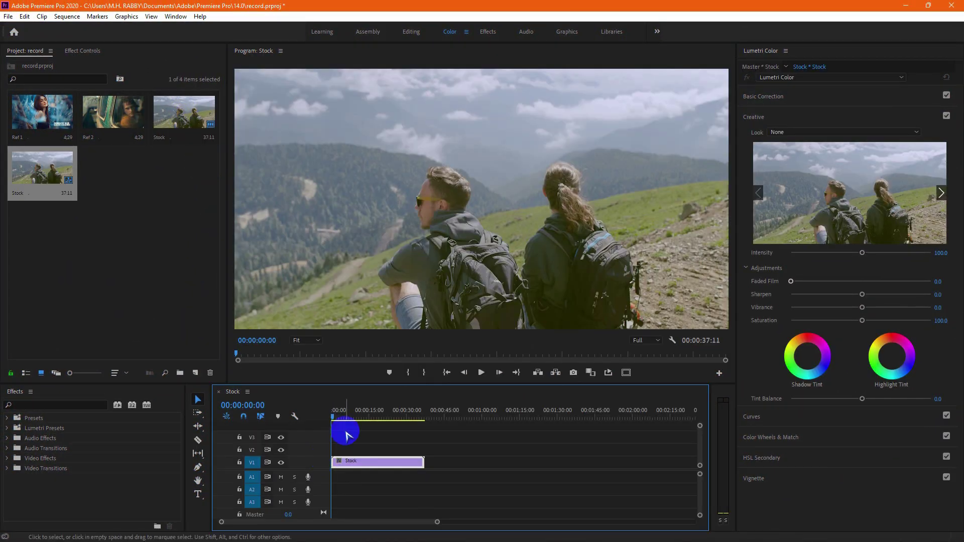
{"action": "left_click_drag", "start_coordinate": [355, 416], "coordinate": [336, 416]}
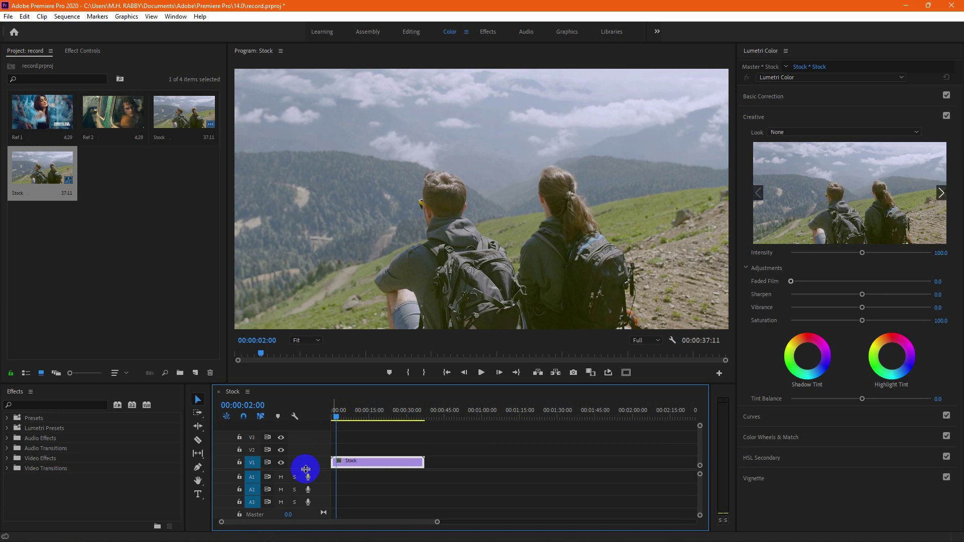
{"action": "left_click_drag", "start_coordinate": [306, 469], "coordinate": [305, 478]}
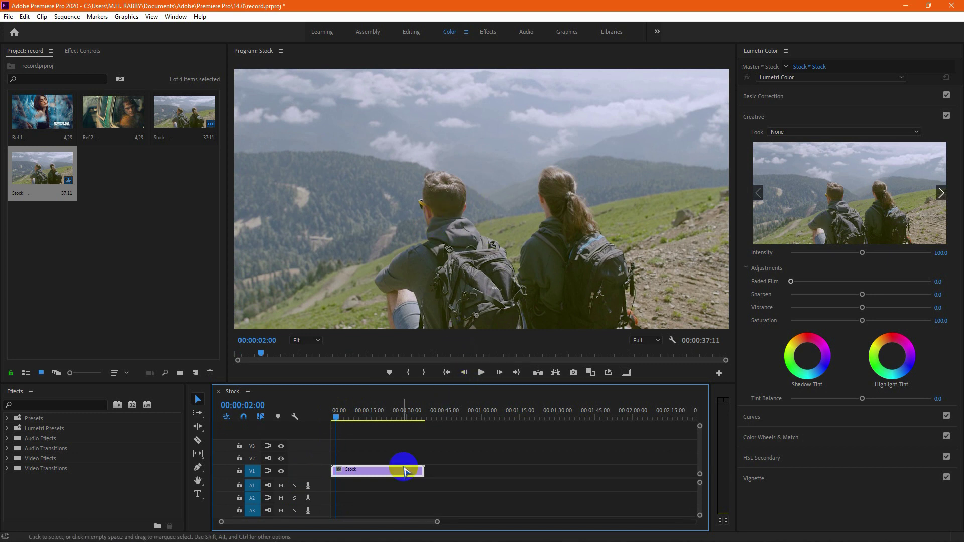
{"action": "left_click_drag", "start_coordinate": [366, 416], "coordinate": [391, 422]}
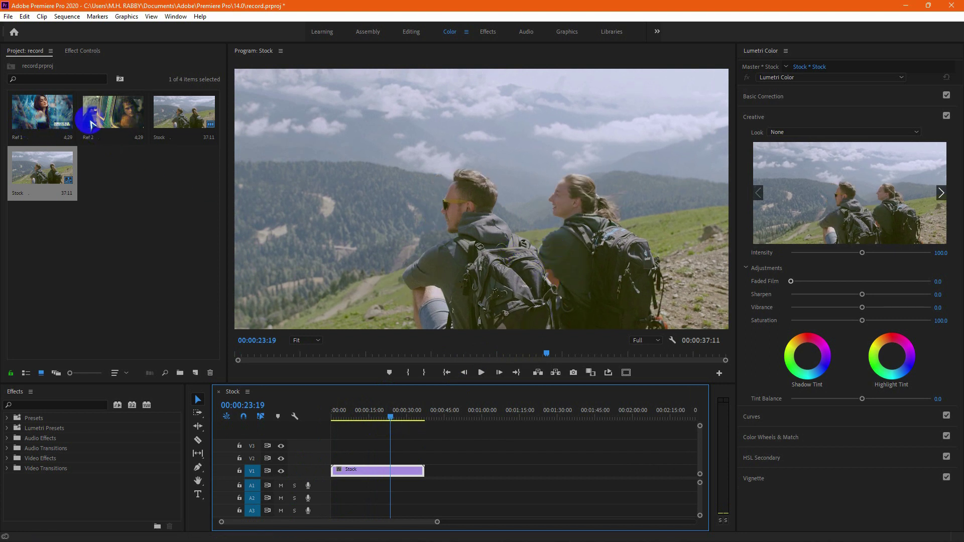
- Place Ref 1 and then Ref 2 on V1 right after the Stock clip
{"action": "mouse_move", "coordinate": [40, 122]}
{"action": "left_mouse_down"}
{"action": "mouse_move", "coordinate": [445, 473]}
{"action": "mouse_move", "coordinate": [473, 473]}
{"action": "left_mouse_up"}
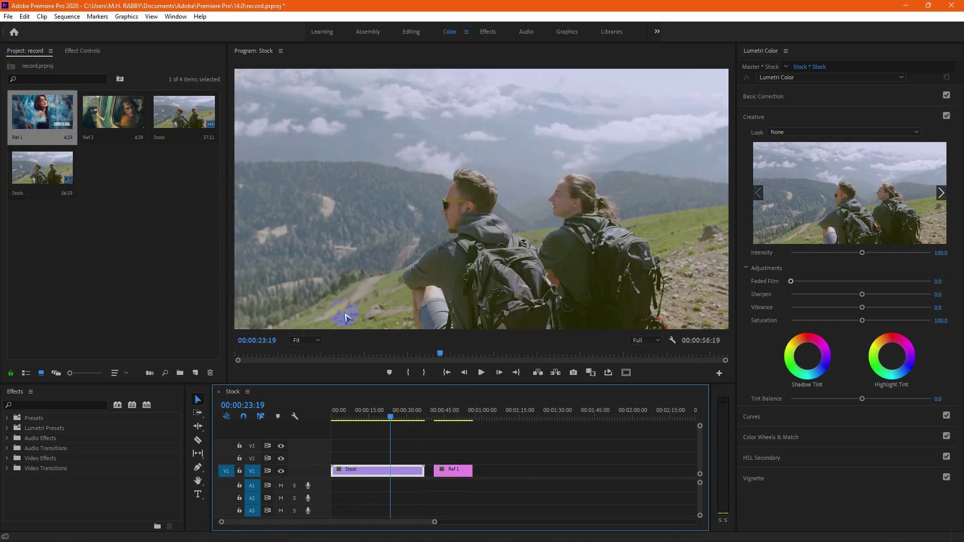
{"action": "mouse_move", "coordinate": [125, 109]}
{"action": "left_mouse_down"}
{"action": "mouse_move", "coordinate": [482, 473]}
{"action": "mouse_move", "coordinate": [502, 472]}
{"action": "left_mouse_up"}
{"action": "left_click", "coordinate": [458, 416]}
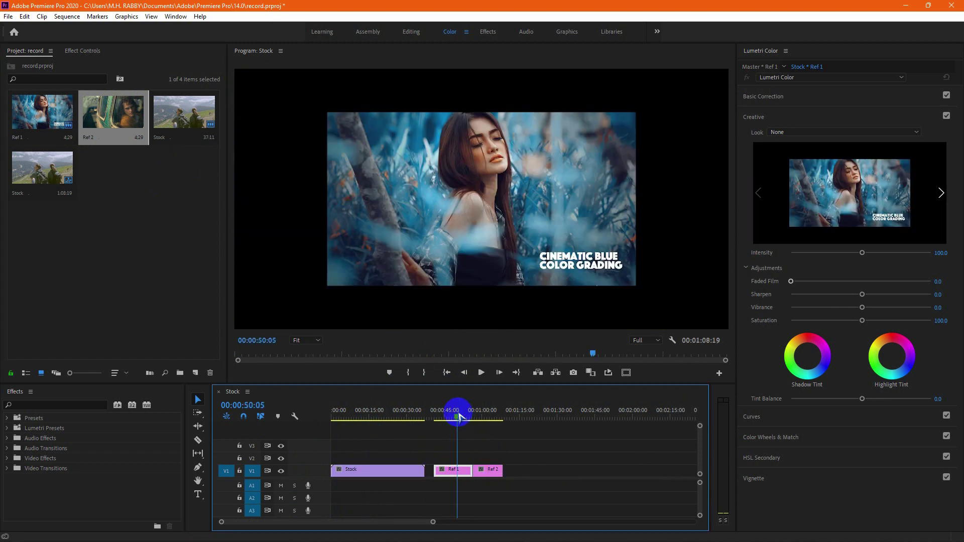
- Apply Scale to Frame Size to both the Ref 1 and Ref 2 clips
{"action": "left_click_drag", "start_coordinate": [458, 416], "coordinate": [452, 416]}
{"action": "right_click", "coordinate": [454, 471]}
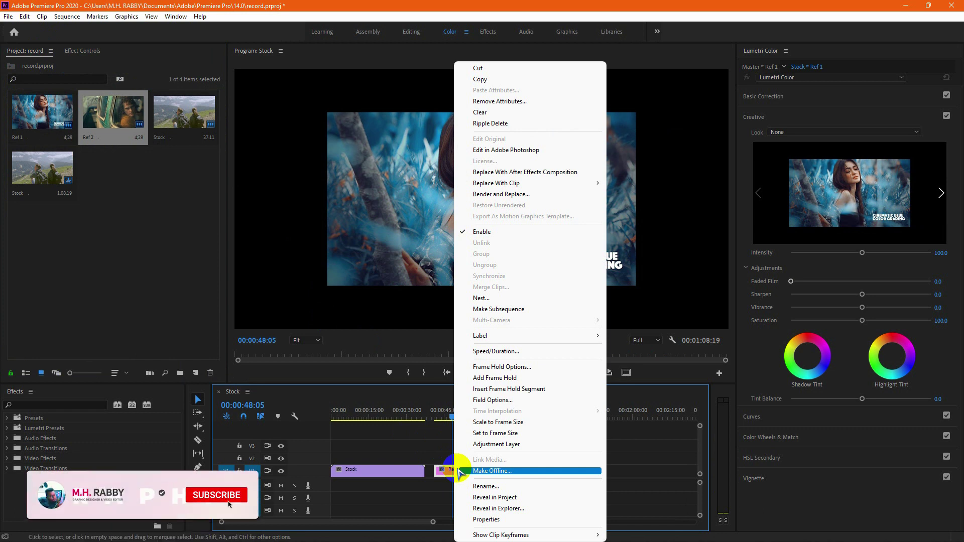
{"action": "left_click", "coordinate": [489, 424]}
{"action": "right_click", "coordinate": [488, 471]}
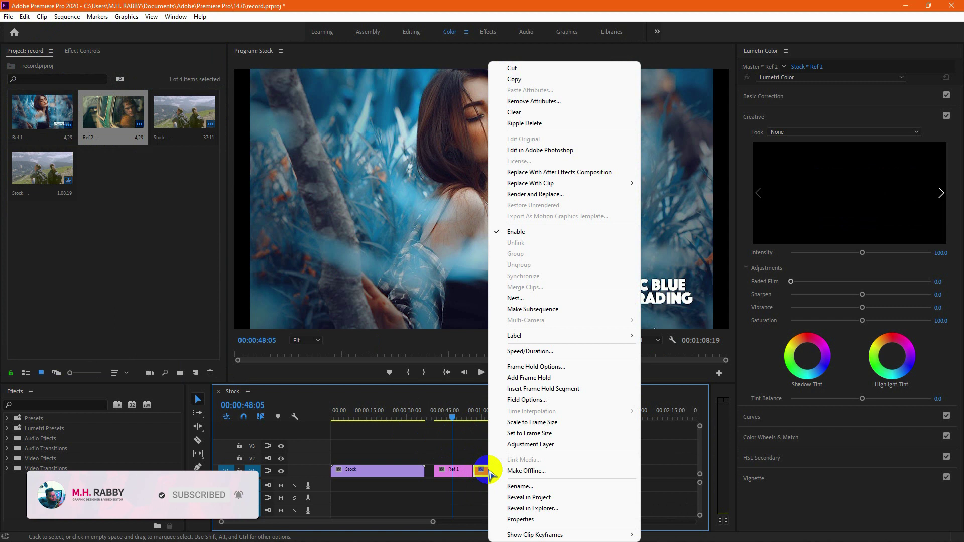
{"action": "left_click", "coordinate": [527, 423]}
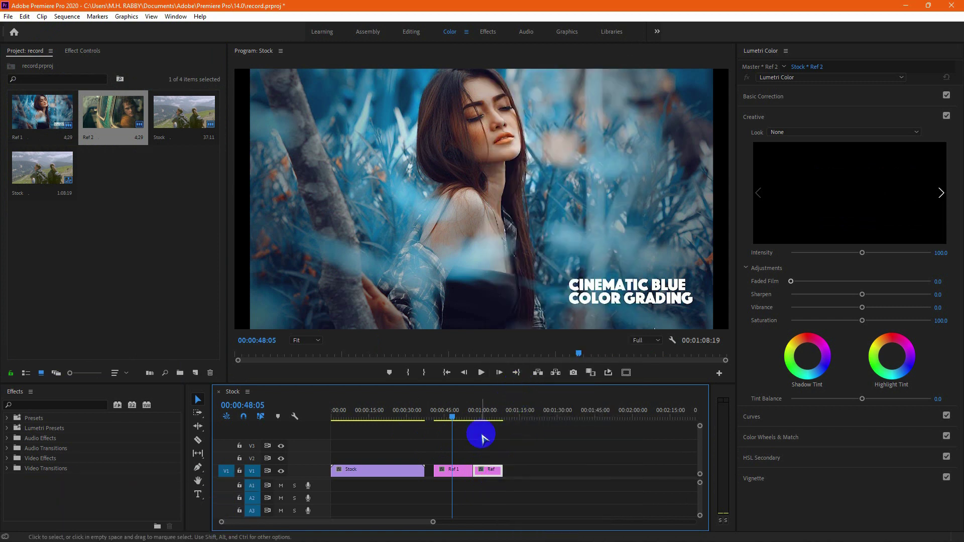
{"action": "left_click", "coordinate": [486, 409]}
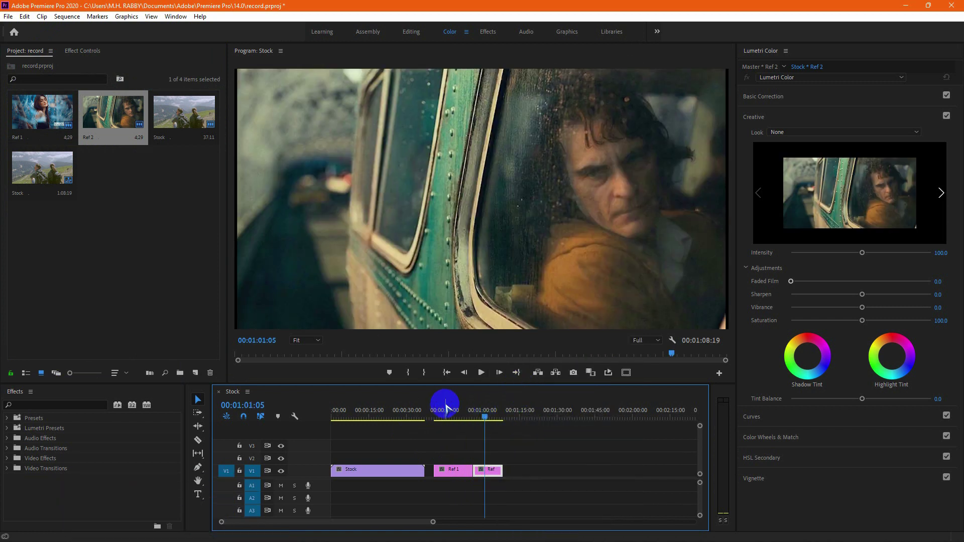
{"action": "left_click_drag", "start_coordinate": [455, 419], "coordinate": [384, 438]}
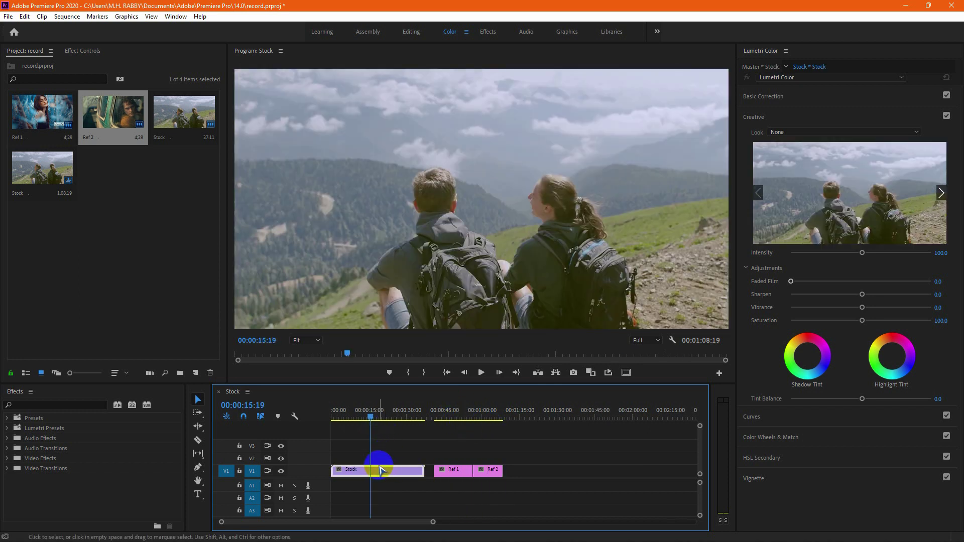
{"action": "left_click_drag", "start_coordinate": [380, 469], "coordinate": [368, 462]}
- Create a new adjustment layer in the Project panel with default settings
{"action": "right_click", "coordinate": [108, 244]}
{"action": "mouse_move", "coordinate": [166, 288]}
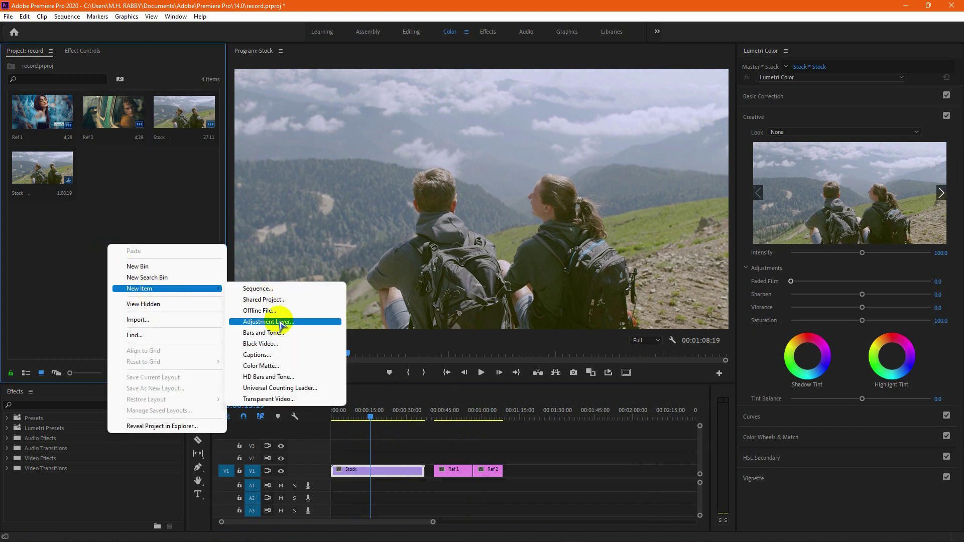
{"action": "left_click", "coordinate": [262, 324]}
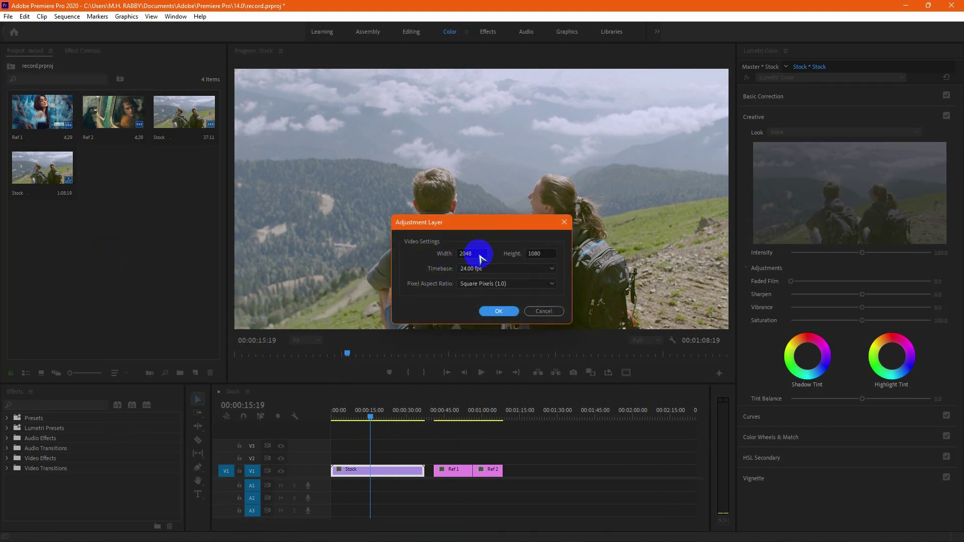
{"action": "left_click", "coordinate": [497, 312]}
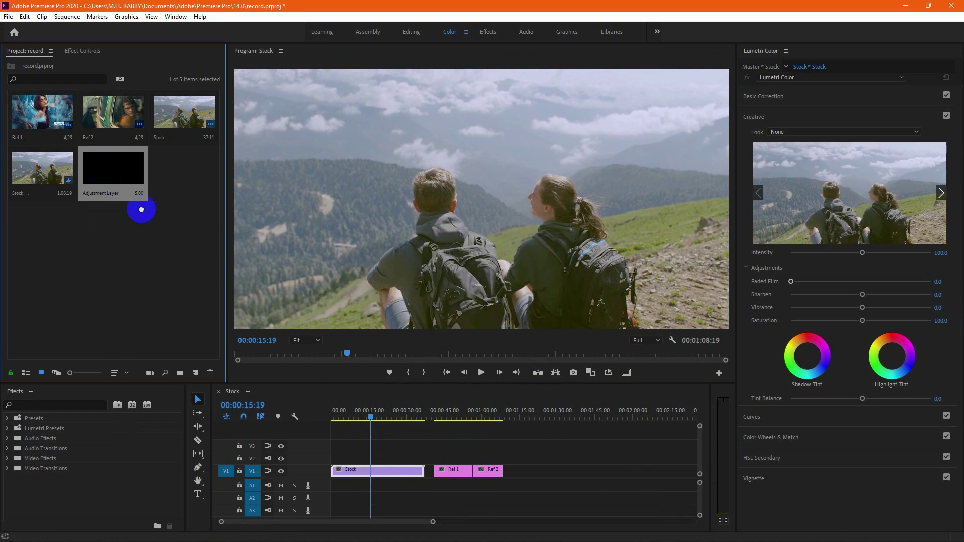
- Place the adjustment layer on V2 above the Stock clip and select it
{"action": "mouse_move", "coordinate": [141, 210]}
{"action": "left_mouse_down"}
{"action": "mouse_move", "coordinate": [336, 459]}
{"action": "mouse_move", "coordinate": [425, 458]}
{"action": "left_mouse_up"}
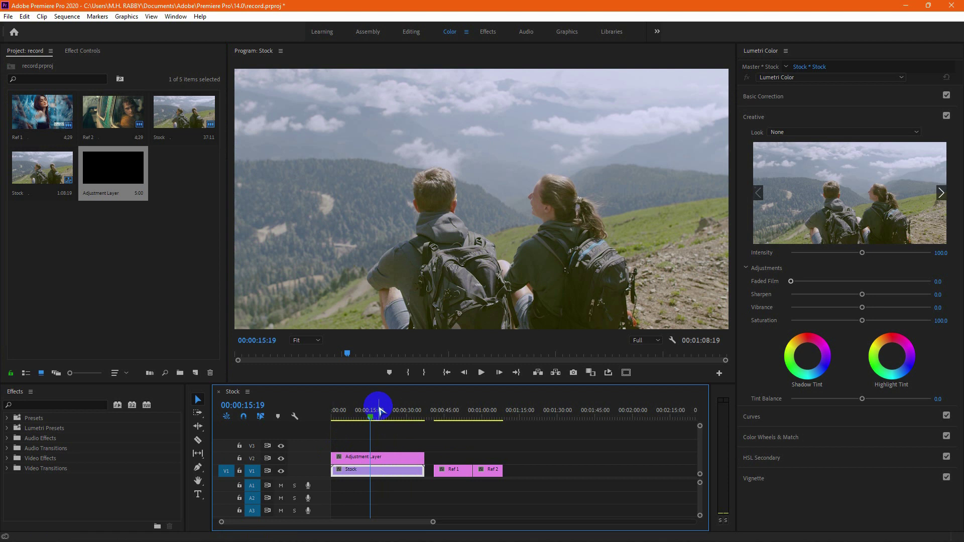
{"action": "left_click_drag", "start_coordinate": [380, 411], "coordinate": [382, 412]}
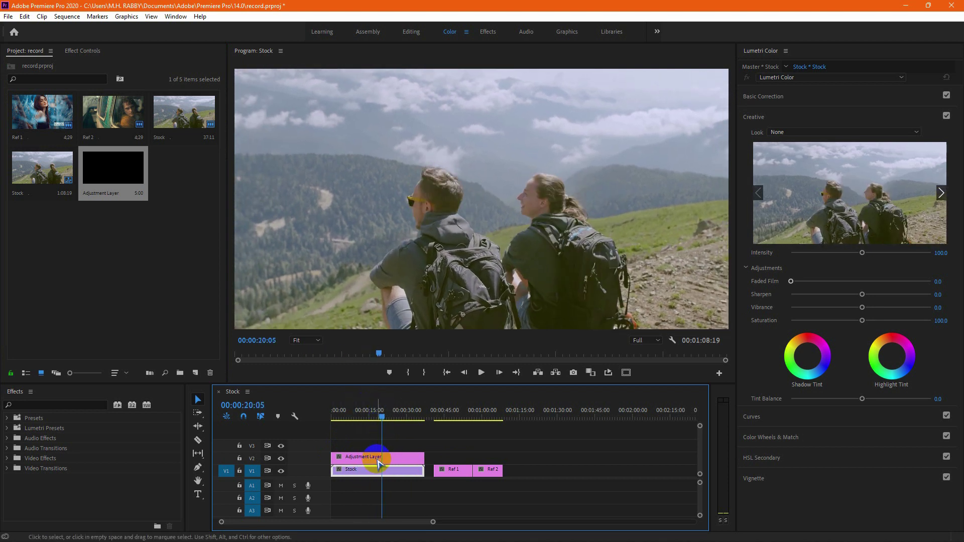
{"action": "left_click", "coordinate": [378, 461]}
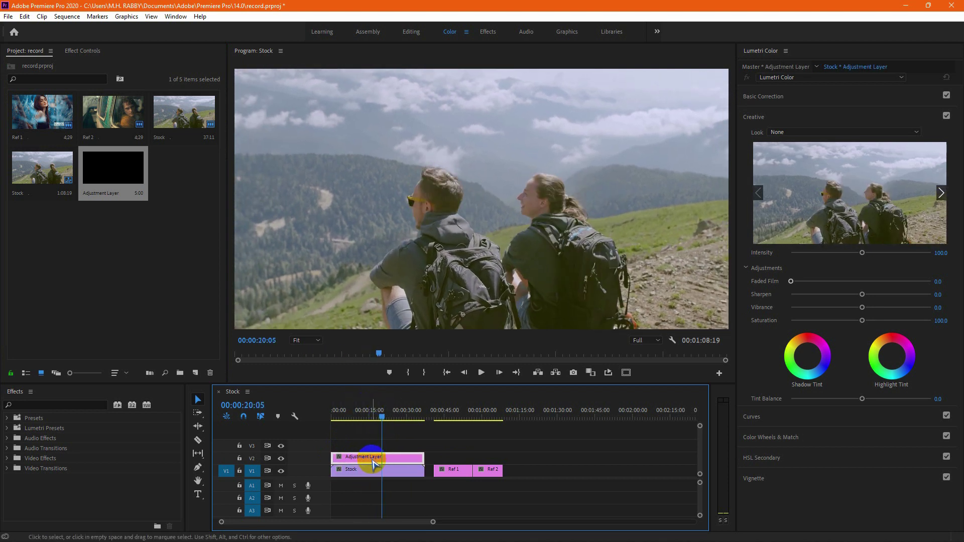
- In Lumetri Color, collapse Creative, expand Color Wheels & Match, and enable Comparison View
{"action": "left_click", "coordinate": [765, 123]}
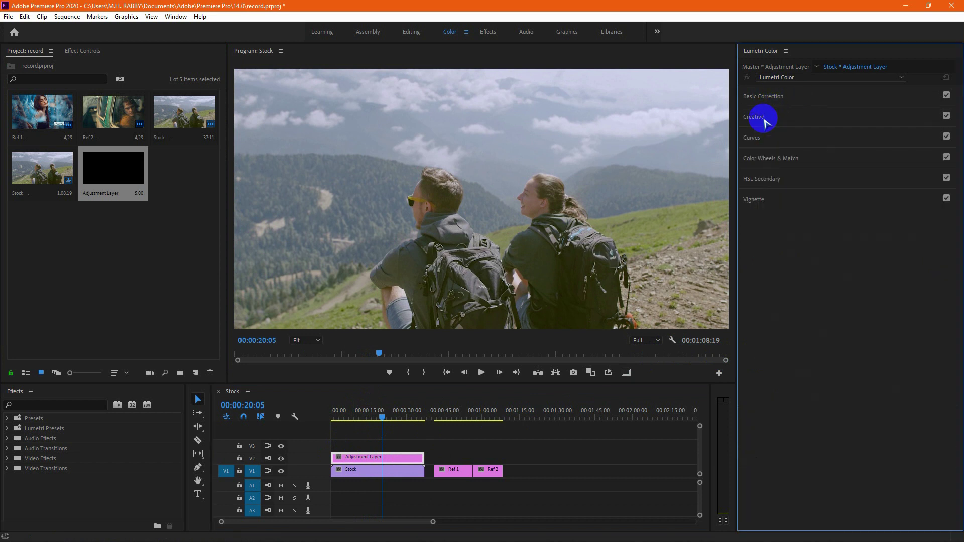
{"action": "left_click", "coordinate": [761, 159]}
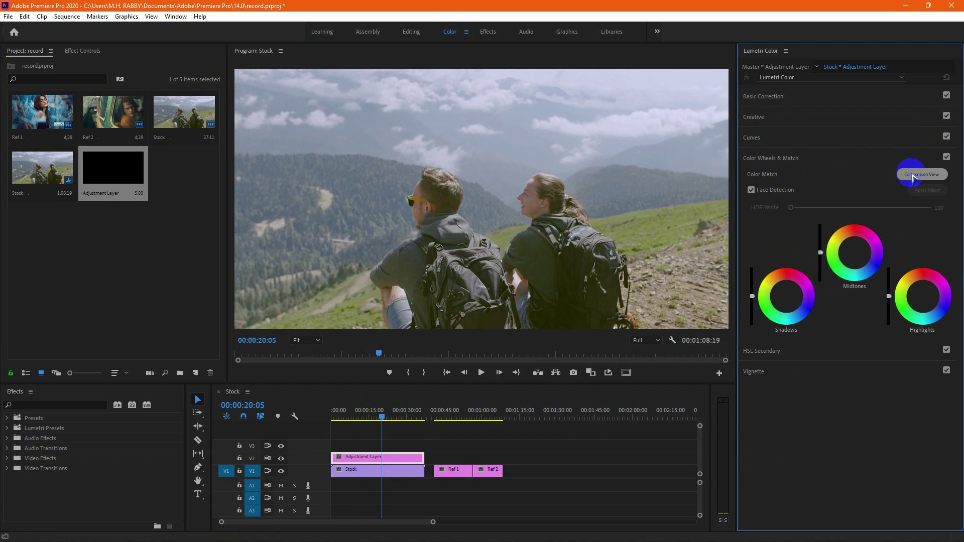
{"action": "left_click", "coordinate": [913, 176]}
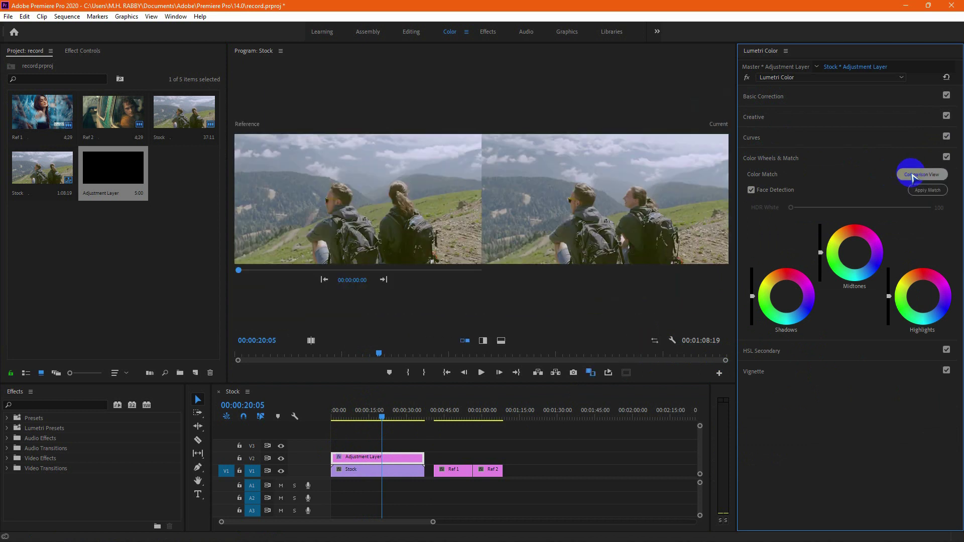
{"action": "left_click", "coordinate": [254, 130]}
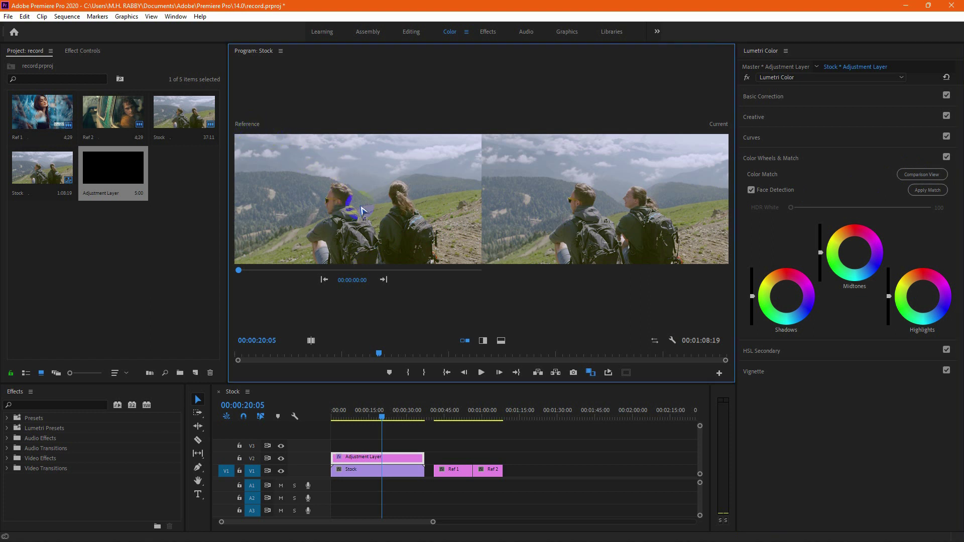
{"action": "mouse_move", "coordinate": [382, 417]}
{"action": "left_mouse_down"}
{"action": "mouse_move", "coordinate": [396, 417]}
{"action": "mouse_move", "coordinate": [373, 424]}
{"action": "left_mouse_up"}
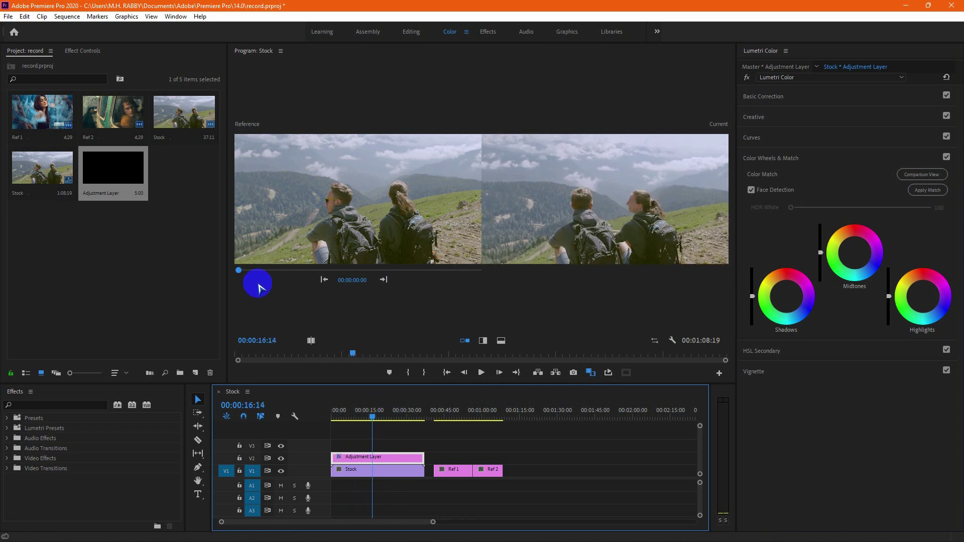
- Match the adjustment layer to a blue Ref 1 frame, then toggle V2 to compare
{"action": "mouse_move", "coordinate": [245, 271]}
{"action": "left_mouse_down"}
{"action": "mouse_move", "coordinate": [444, 277]}
{"action": "mouse_move", "coordinate": [416, 281]}
{"action": "left_mouse_up"}
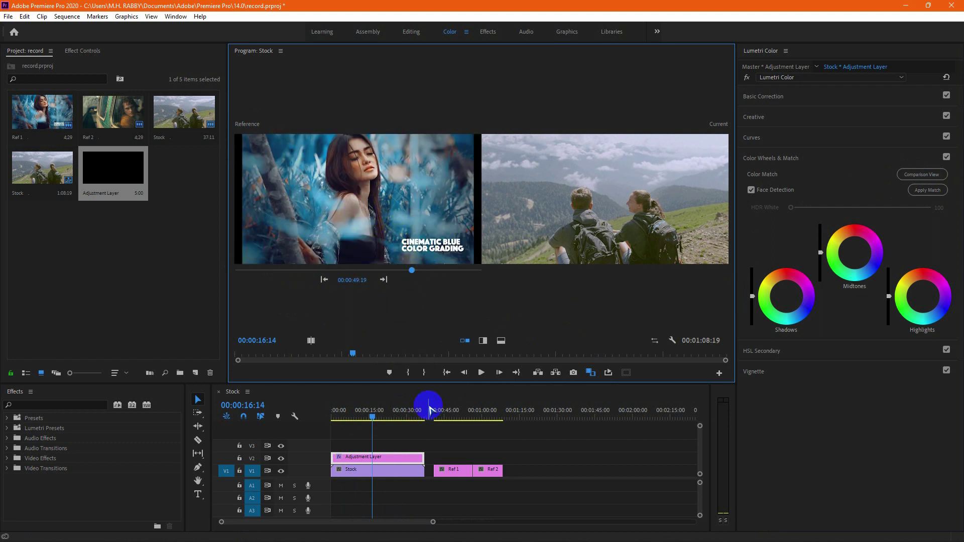
{"action": "left_click", "coordinate": [372, 458]}
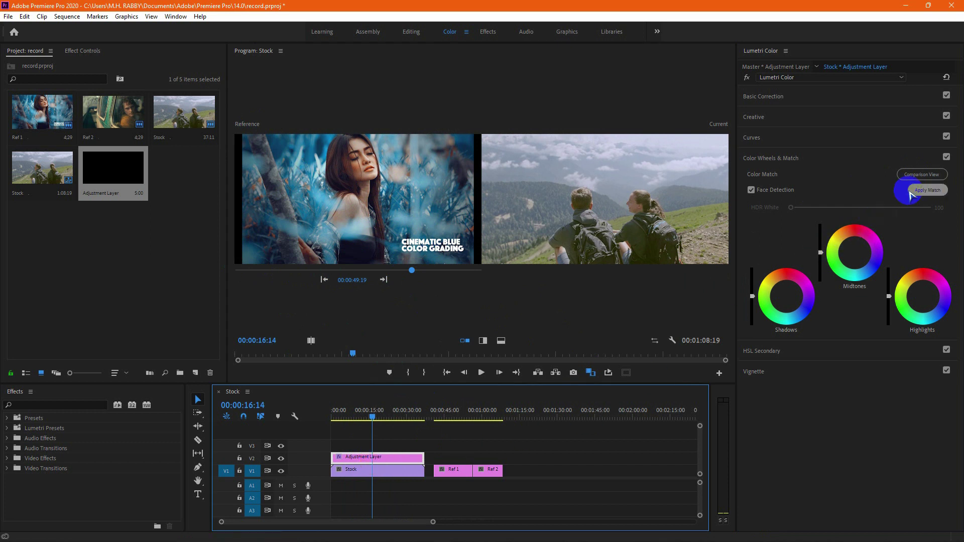
{"action": "left_click", "coordinate": [930, 196]}
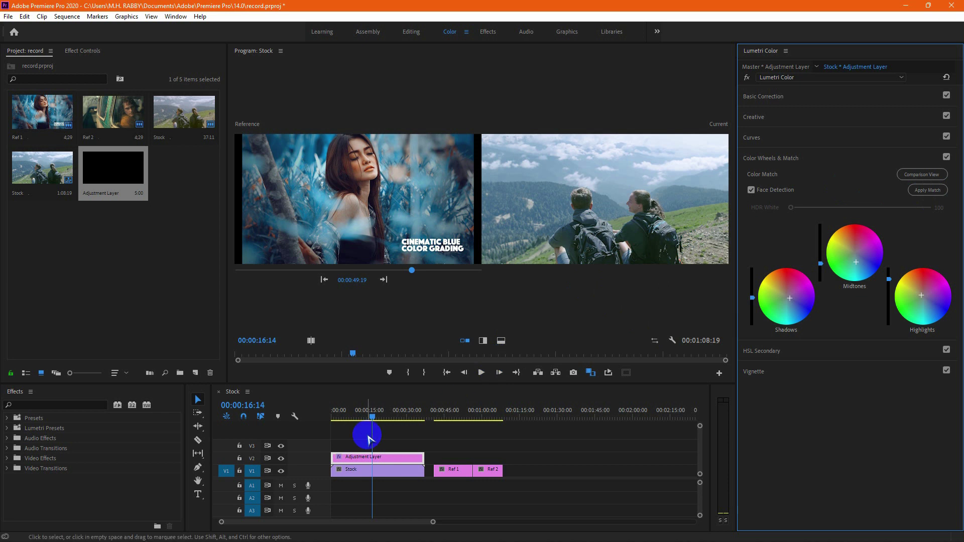
{"action": "left_click", "coordinate": [281, 458]}
{"action": "left_click", "coordinate": [281, 459]}
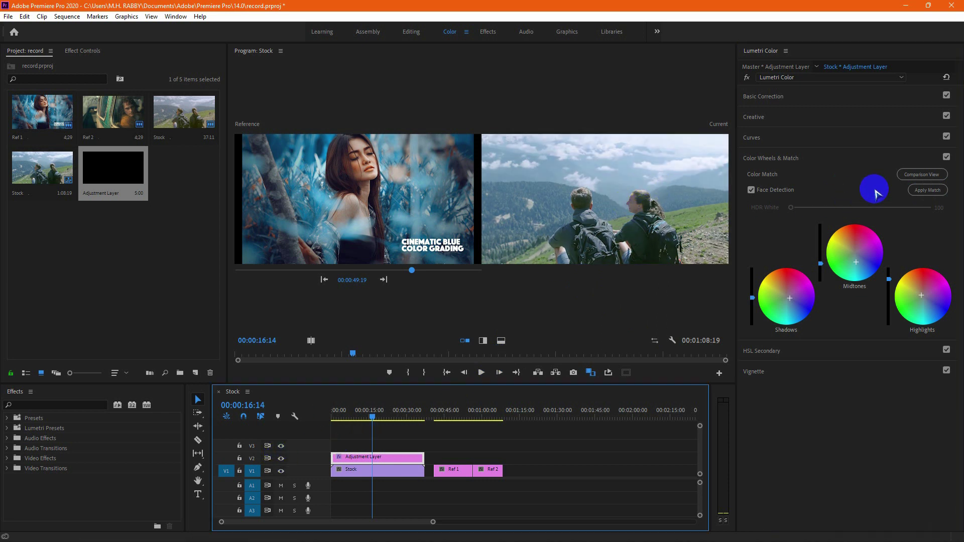
- Turn off Comparison View and delete the adjustment layer's Lumetri Color effect
{"action": "left_click", "coordinate": [904, 176]}
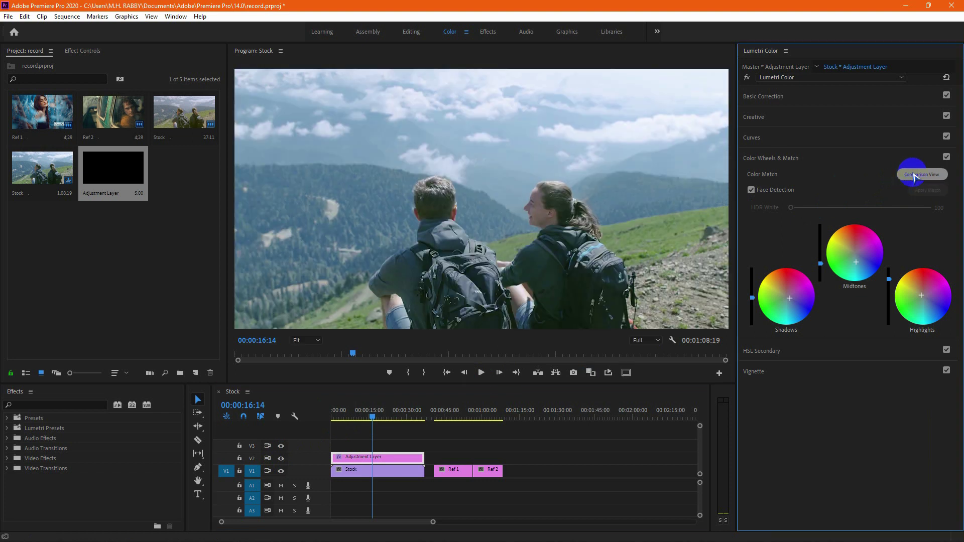
{"action": "left_click", "coordinate": [378, 456]}
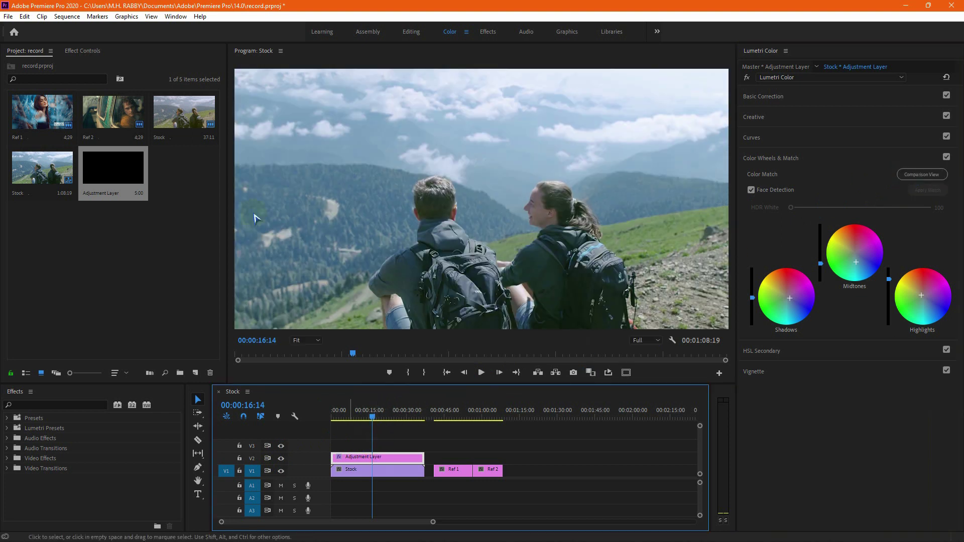
{"action": "left_click", "coordinate": [80, 52]}
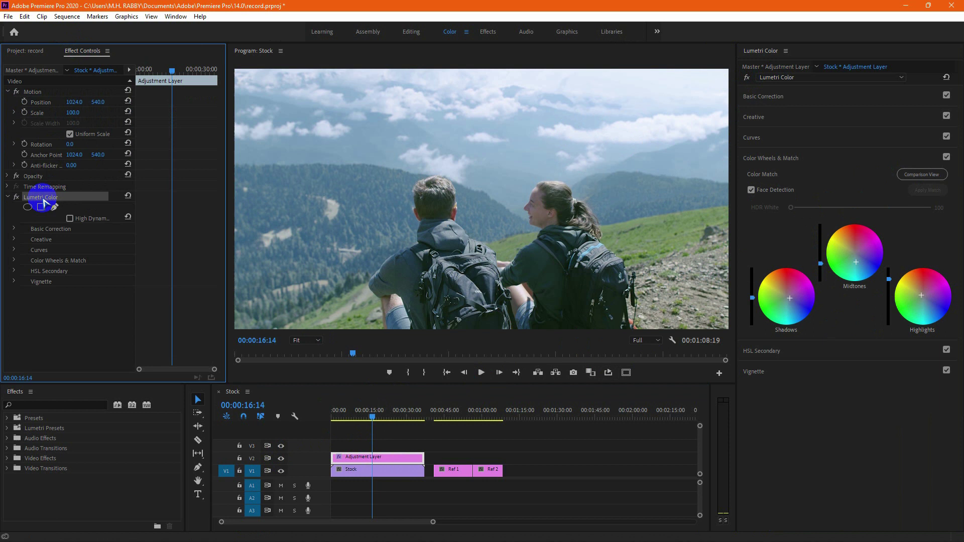
{"action": "key", "text": "Delete"}
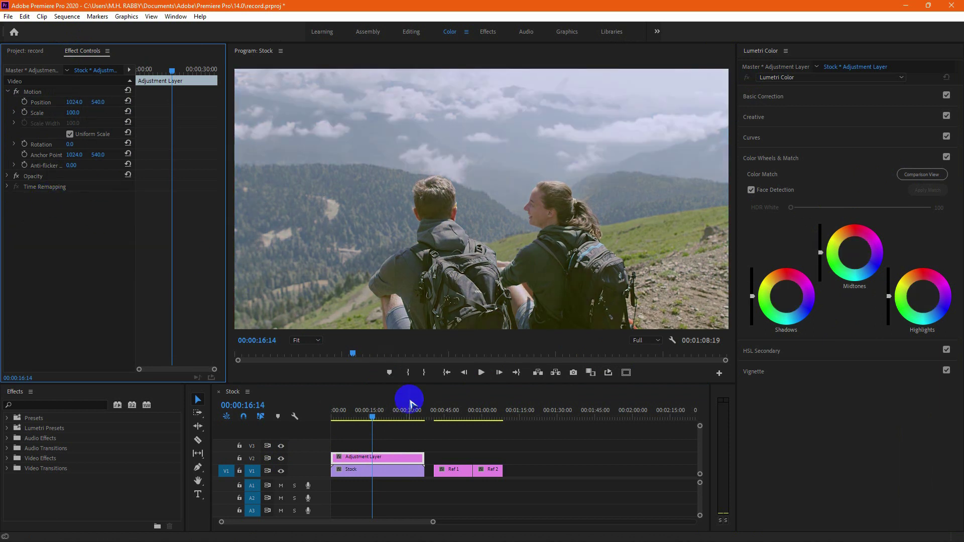
{"action": "left_click", "coordinate": [420, 458]}
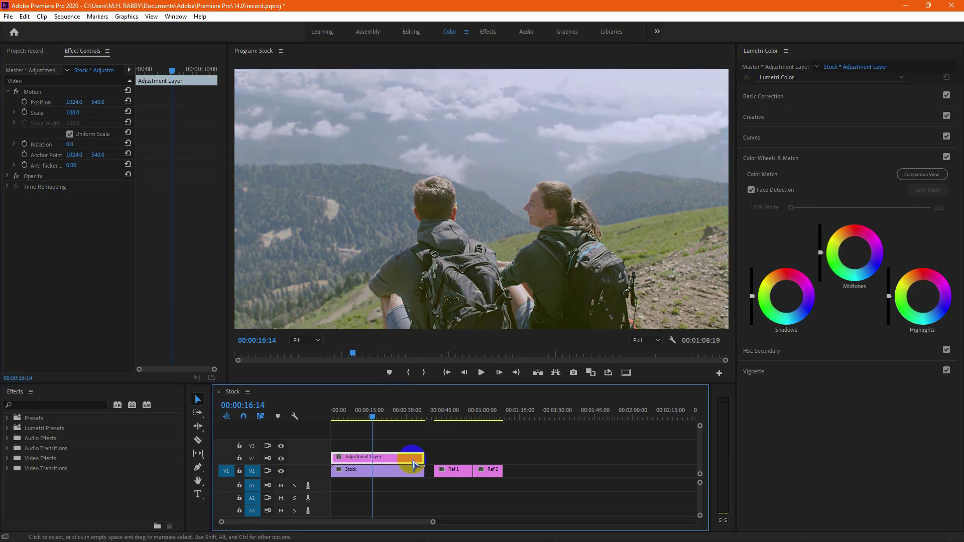
- Apply a colour match against the Ref 2 bus-window film still in Comparison View
{"action": "left_click", "coordinate": [910, 176]}
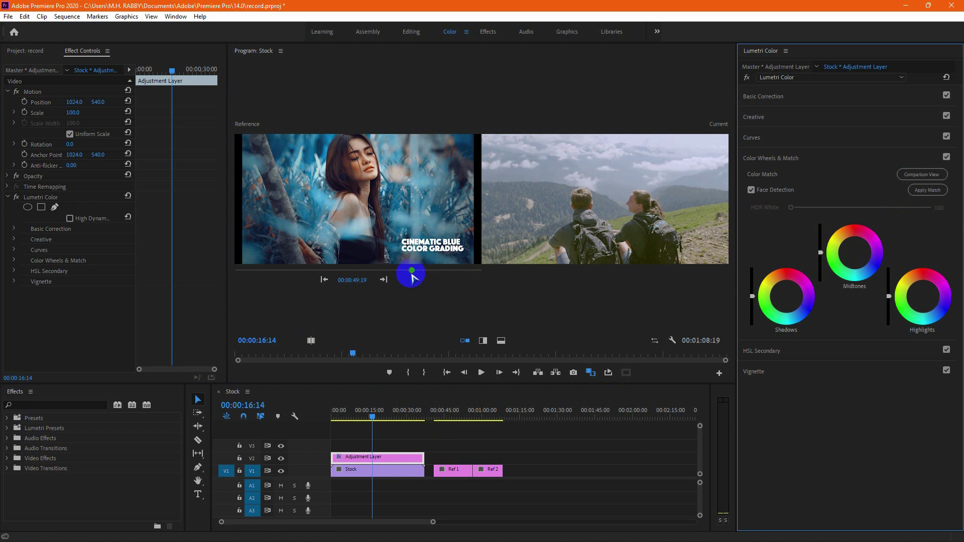
{"action": "left_click_drag", "start_coordinate": [412, 270], "coordinate": [442, 271]}
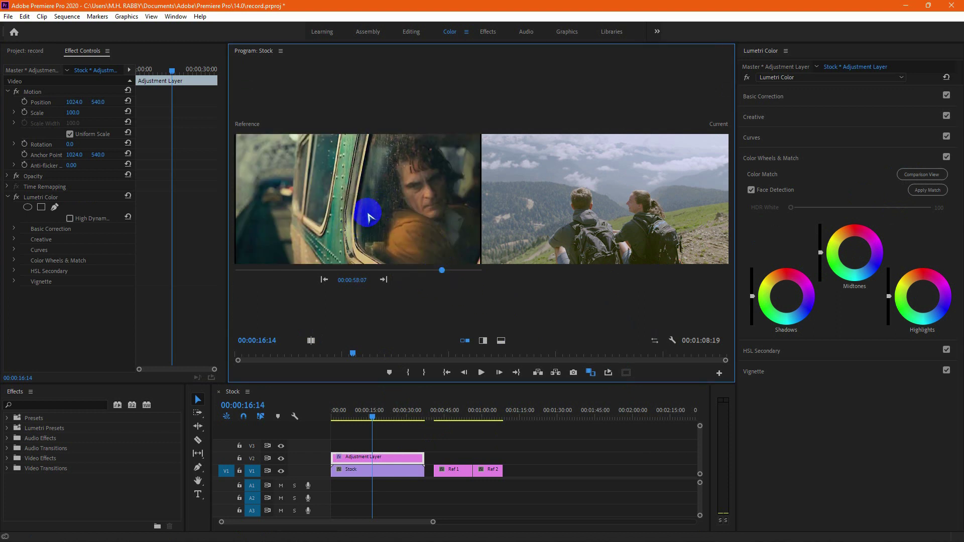
{"action": "left_click", "coordinate": [384, 458]}
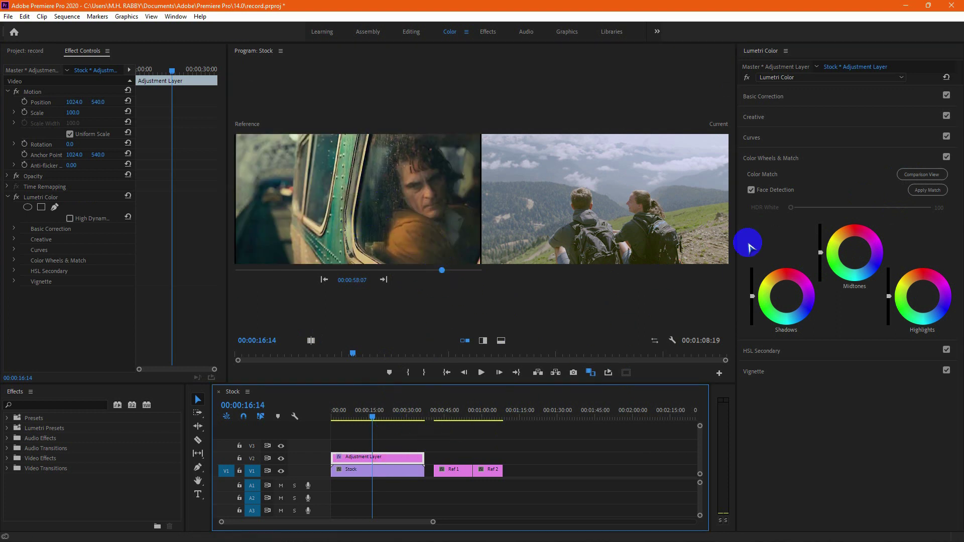
{"action": "left_click", "coordinate": [927, 190]}
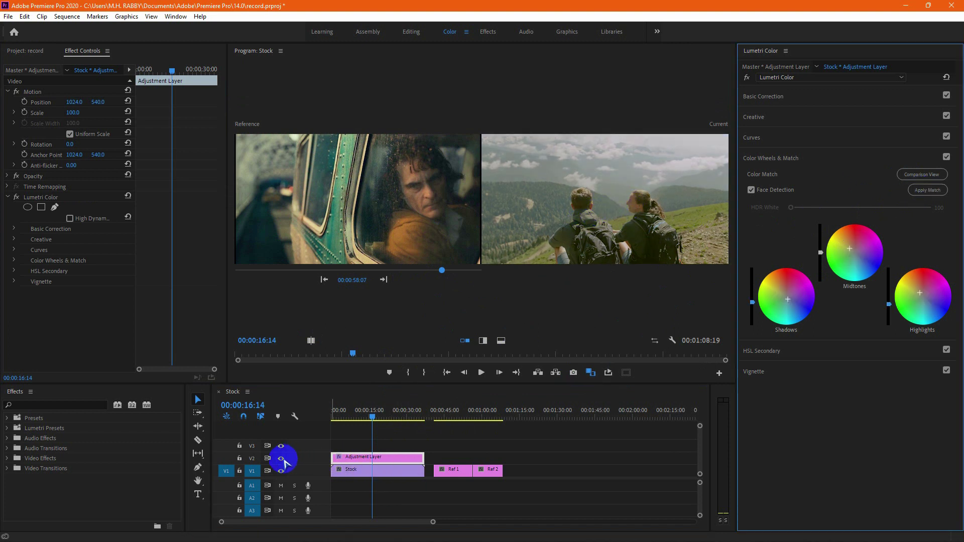
- Compare with V2 toggled, then undo back to the vivid blue-sky grade
{"action": "left_click", "coordinate": [922, 174]}
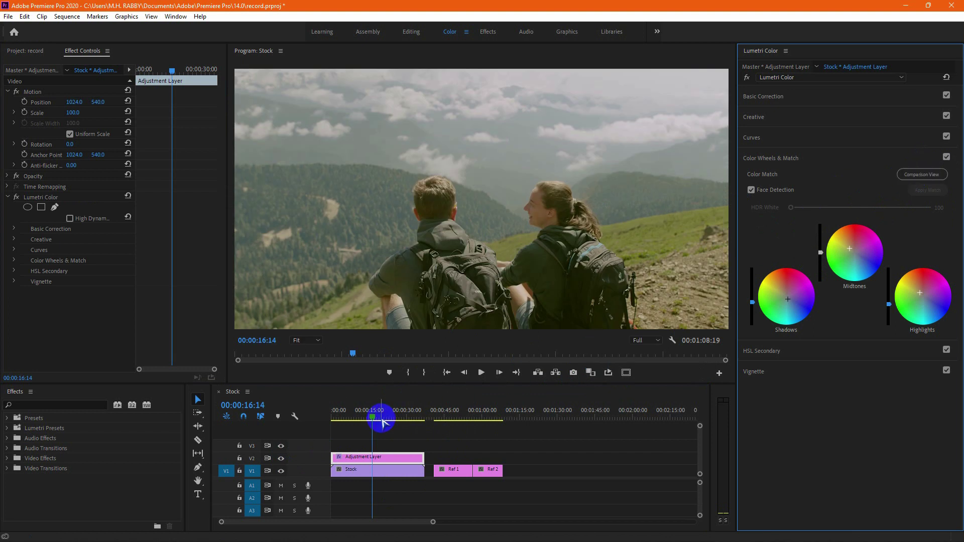
{"action": "left_click", "coordinate": [281, 459]}
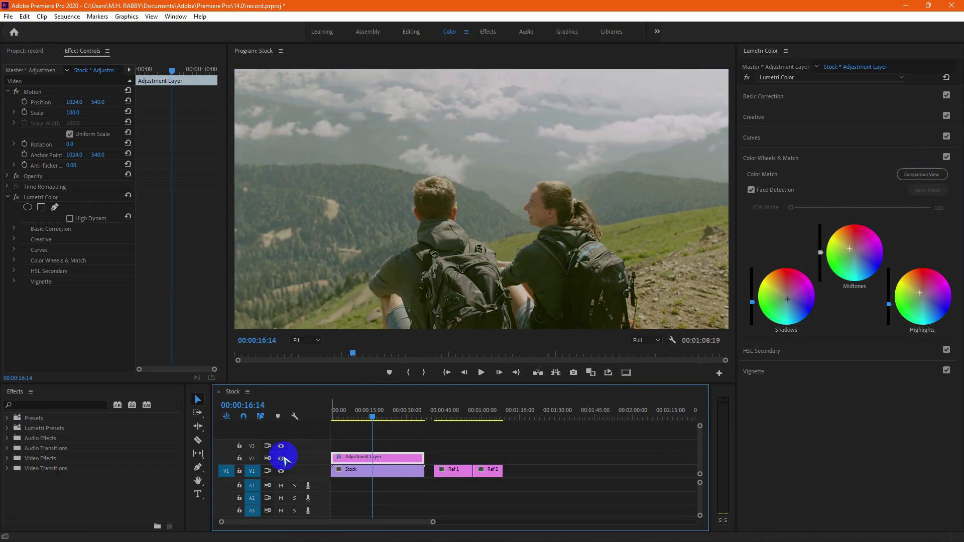
{"action": "left_click", "coordinate": [281, 458]}
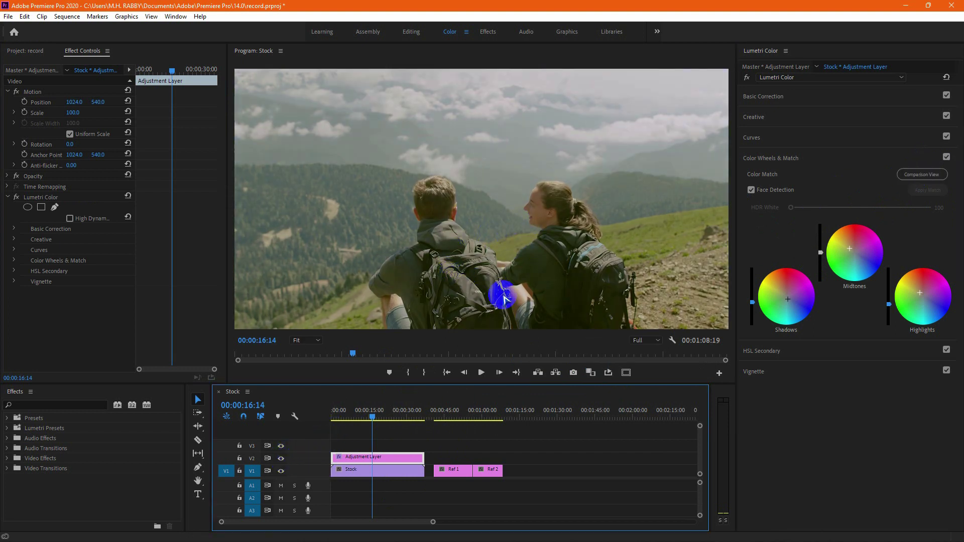
{"action": "left_click", "coordinate": [39, 199]}
{"action": "key", "text": "ctrl+z"}
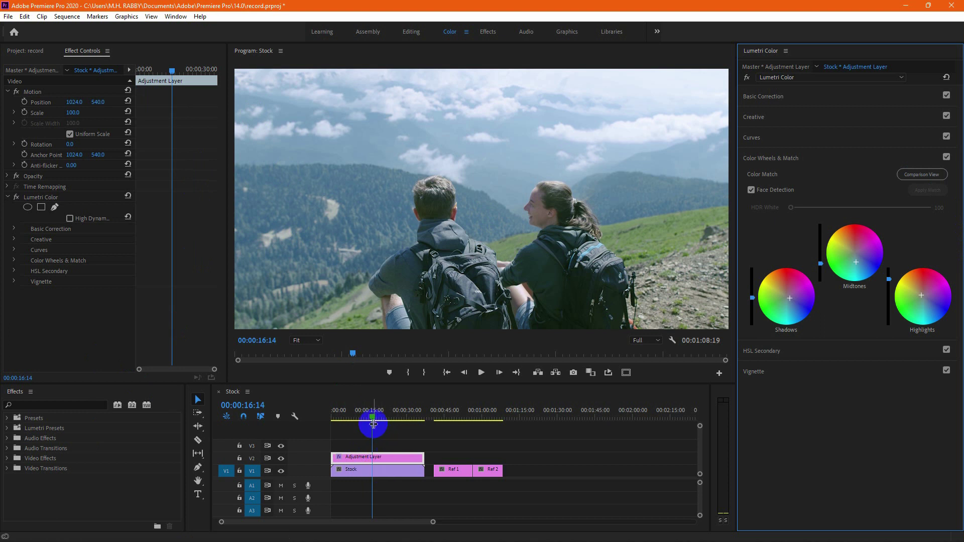
{"action": "left_click", "coordinate": [380, 460]}
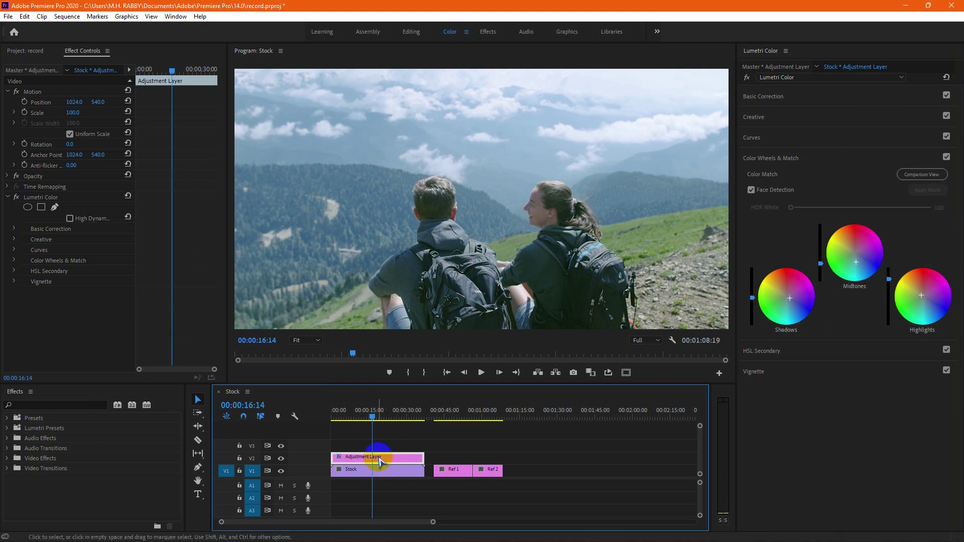
- In Basic Correction, raise highlights, boost saturation to 137.1, and warm the temperature slightly
{"action": "left_click", "coordinate": [751, 96]}
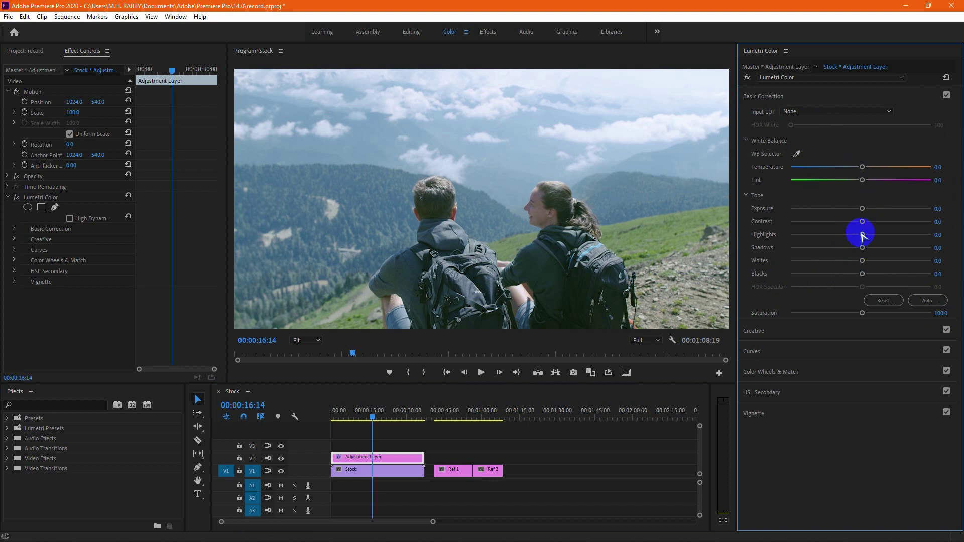
{"action": "mouse_move", "coordinate": [862, 236]}
{"action": "left_mouse_down"}
{"action": "mouse_move", "coordinate": [872, 238]}
{"action": "mouse_move", "coordinate": [865, 216]}
{"action": "mouse_move", "coordinate": [889, 222]}
{"action": "mouse_move", "coordinate": [819, 253]}
{"action": "mouse_move", "coordinate": [863, 249]}
{"action": "mouse_move", "coordinate": [871, 260]}
{"action": "mouse_move", "coordinate": [853, 248]}
{"action": "mouse_move", "coordinate": [895, 274]}
{"action": "mouse_move", "coordinate": [879, 274]}
{"action": "left_mouse_up"}
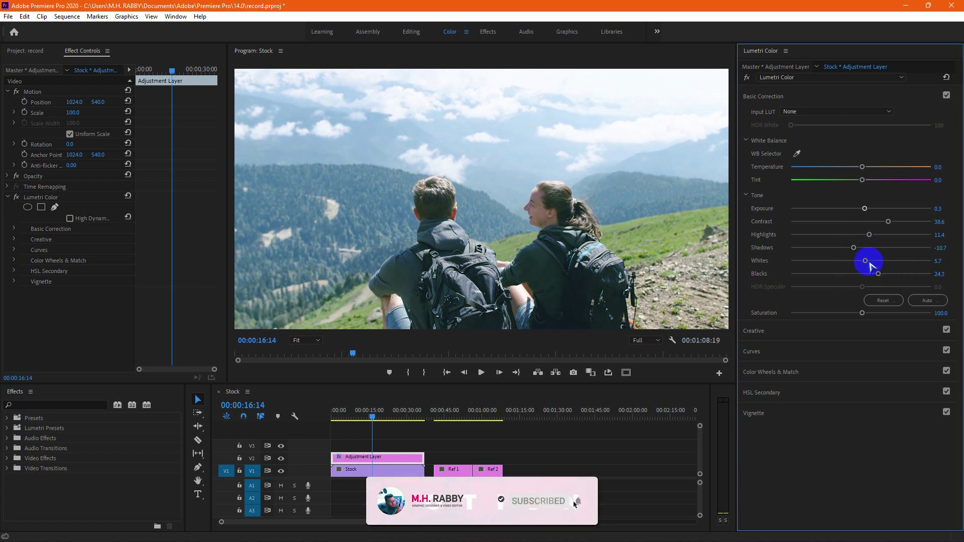
{"action": "left_click_drag", "start_coordinate": [863, 313], "coordinate": [887, 313]}
{"action": "left_click_drag", "start_coordinate": [862, 167], "coordinate": [864, 167]}
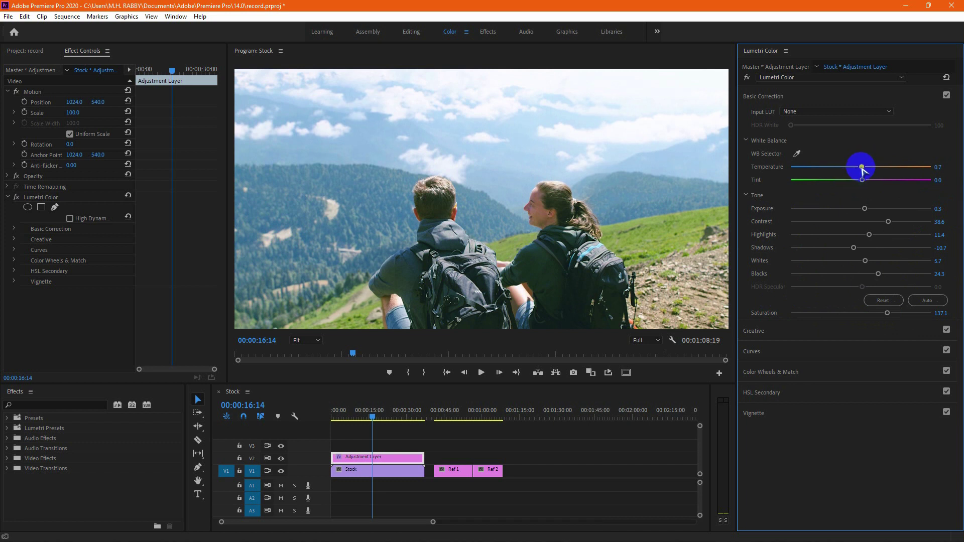
{"action": "left_click", "coordinate": [16, 197]}
{"action": "left_click", "coordinate": [17, 197]}
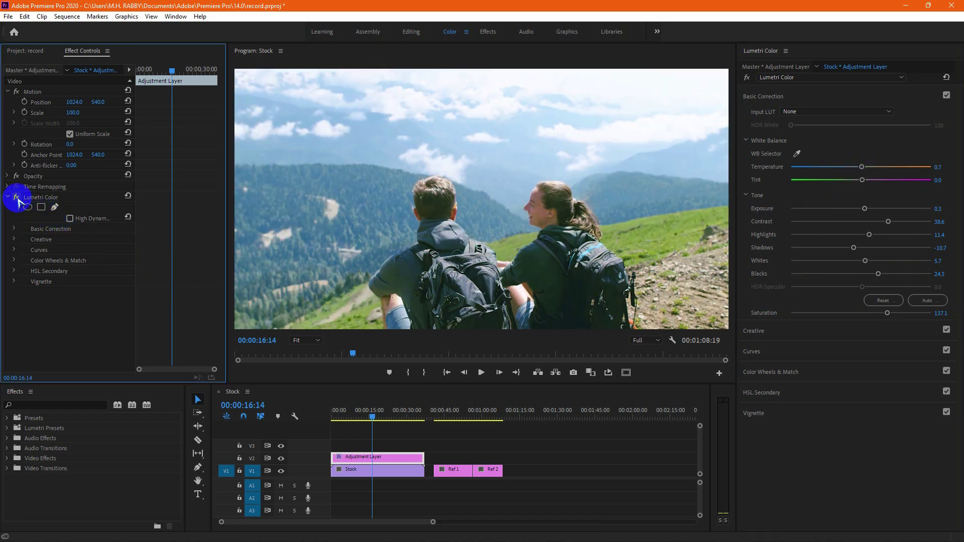
{"action": "left_click", "coordinate": [542, 224]}
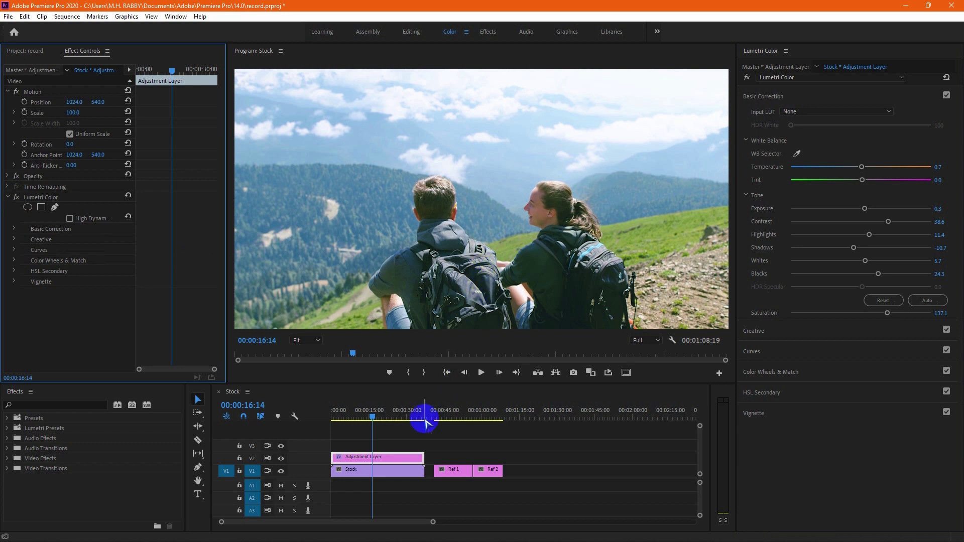
{"action": "mouse_move", "coordinate": [372, 416]}
{"action": "left_mouse_down"}
{"action": "mouse_move", "coordinate": [350, 415]}
{"action": "mouse_move", "coordinate": [437, 427]}
{"action": "left_mouse_up"}
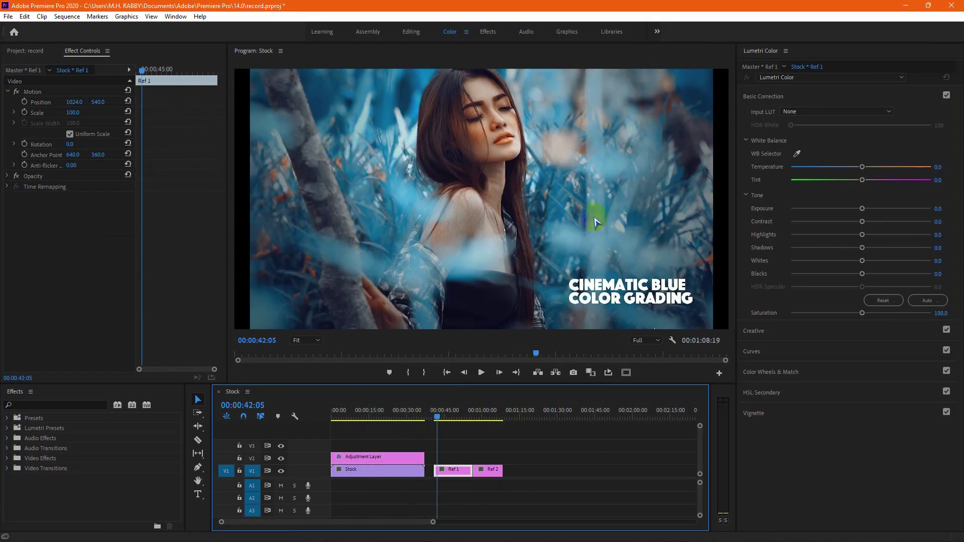
{"action": "left_click", "coordinate": [495, 415]}
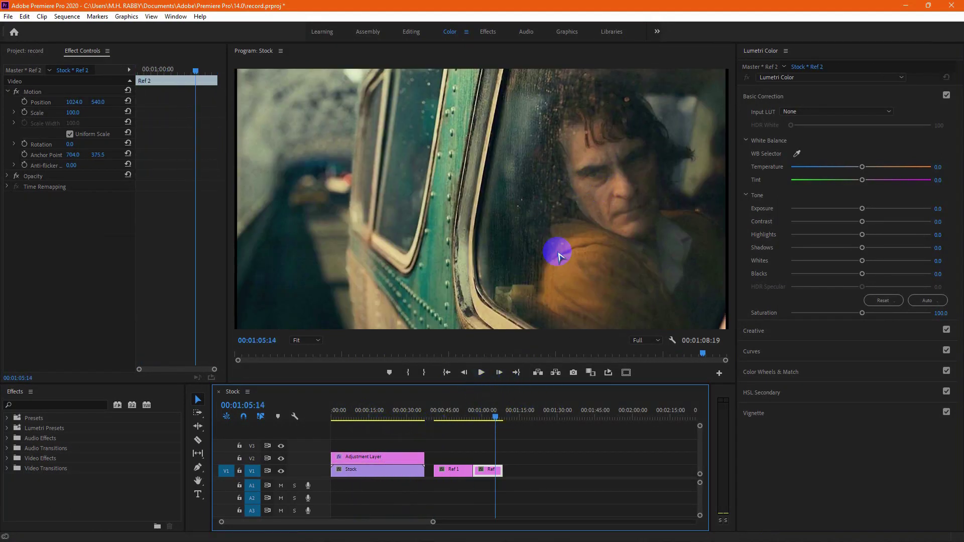
{"action": "left_click", "coordinate": [376, 413]}
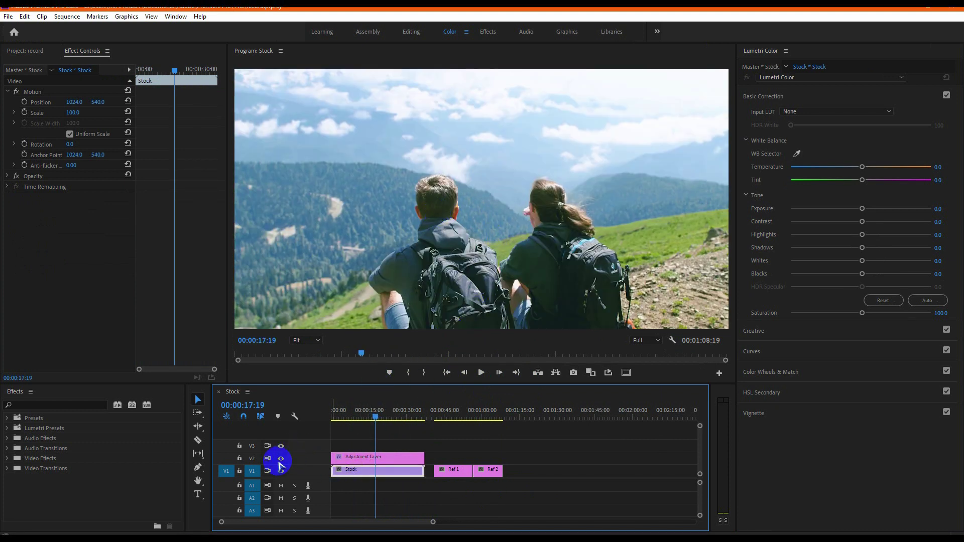
{"action": "left_click", "coordinate": [283, 459]}
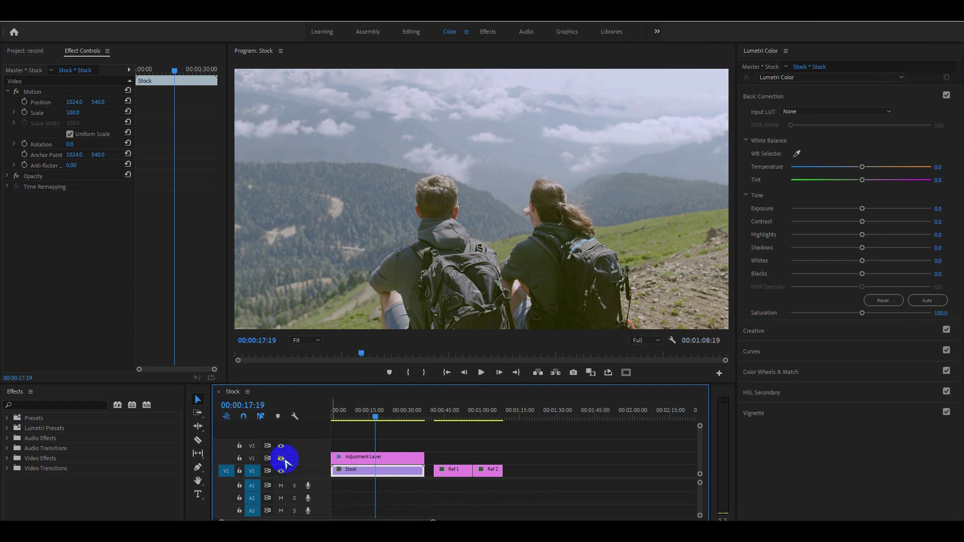
{"action": "left_click", "coordinate": [282, 459]}
{"action": "left_click", "coordinate": [282, 459]}
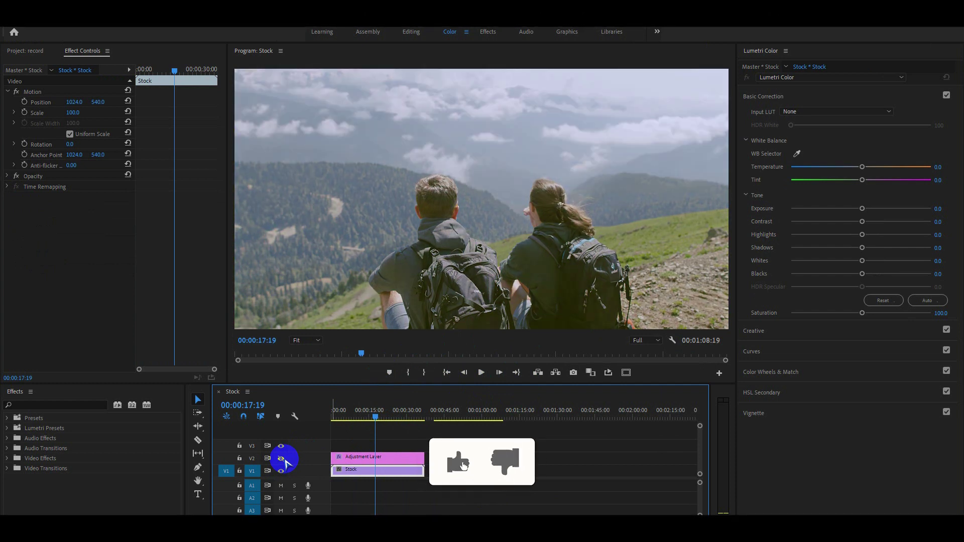
{"action": "left_click", "coordinate": [282, 459]}
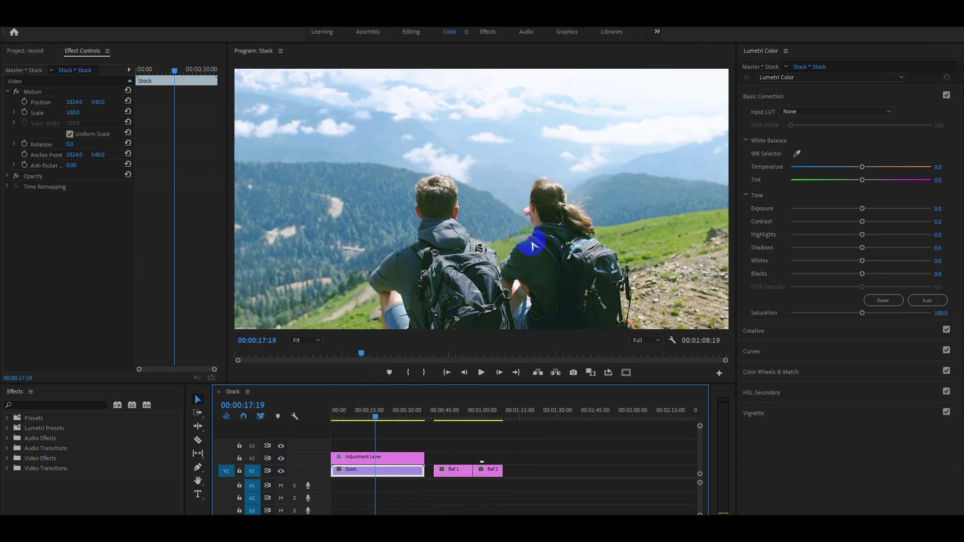